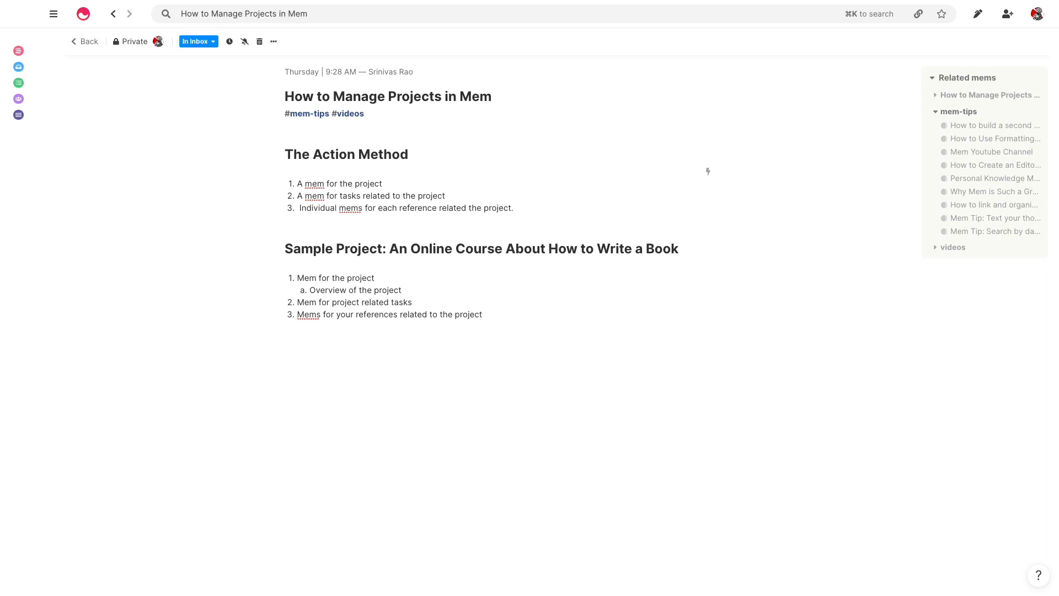
Open the How To Write Your First Book mem from the Timeline
{"action": "key", "text": "Down"}
{"action": "key", "text": "Down"}
{"action": "key", "text": "Down"}
{"action": "key", "text": "Down"}
{"action": "key", "text": "Up"}
{"action": "key", "text": "Down"}
{"action": "key", "text": "Down"}
{"action": "key", "text": "Down"}
{"action": "left_click", "coordinate": [22, 50]}
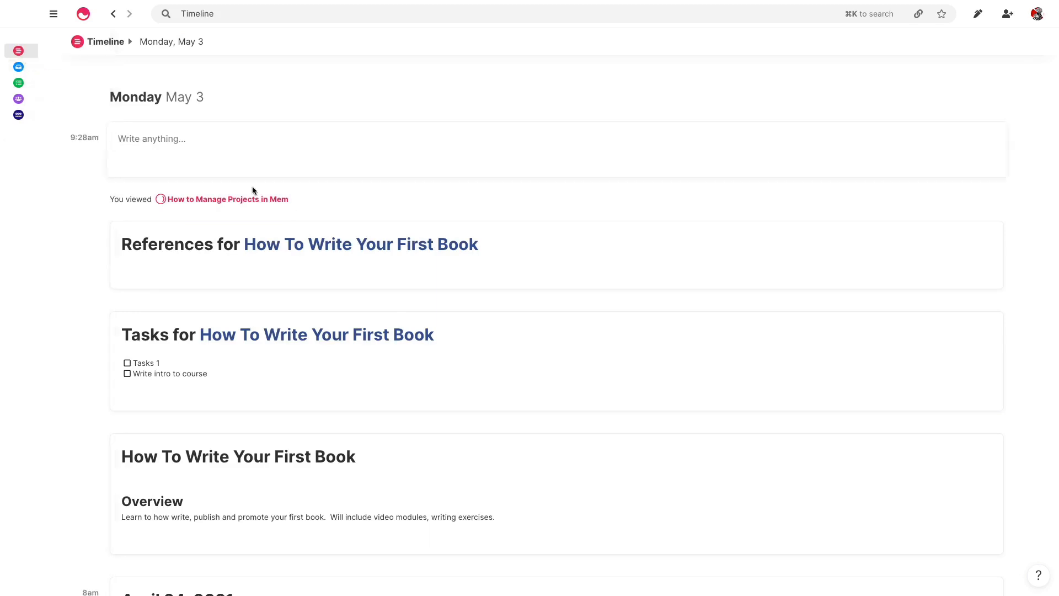
{"action": "scroll", "coordinate": [452, 395], "scroll_direction": "down", "scroll_amount": 1}
{"action": "left_click", "coordinate": [403, 447]}
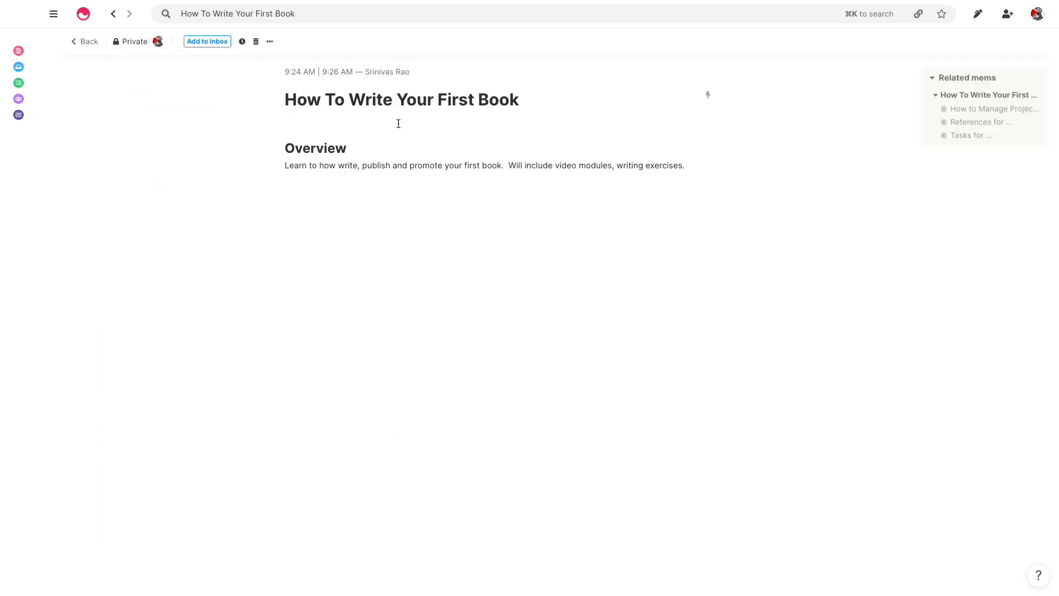
Add a #Projects tag under the title and insert a blank line near the Overview
{"action": "left_click", "coordinate": [343, 112]}
{"action": "key", "text": "Return"}
{"action": "type", "text": "#p"}
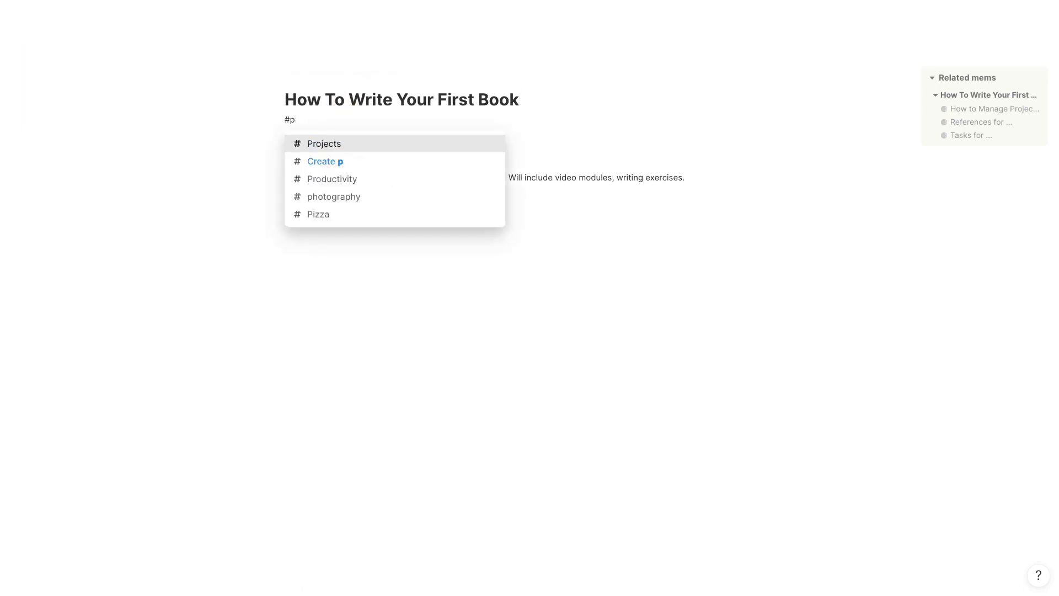
{"action": "key", "text": "Return"}
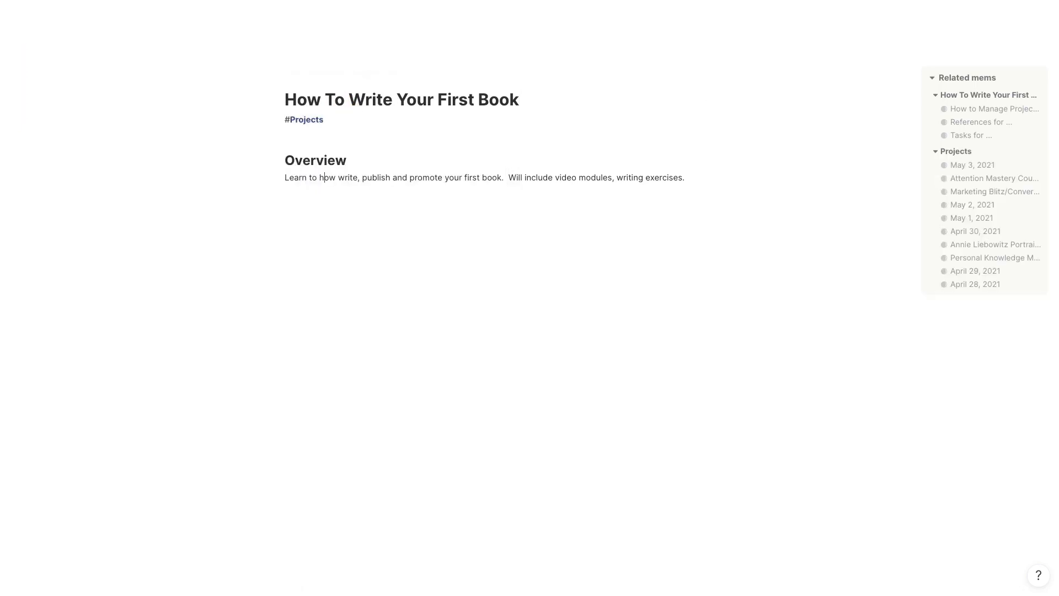
{"action": "key", "text": "Down"}
{"action": "key", "text": "Down"}
{"action": "key", "text": "Down"}
{"action": "key", "text": "Down"}
{"action": "key", "text": "Down"}
{"action": "key", "text": "Down"}
{"action": "key", "text": "Down"}
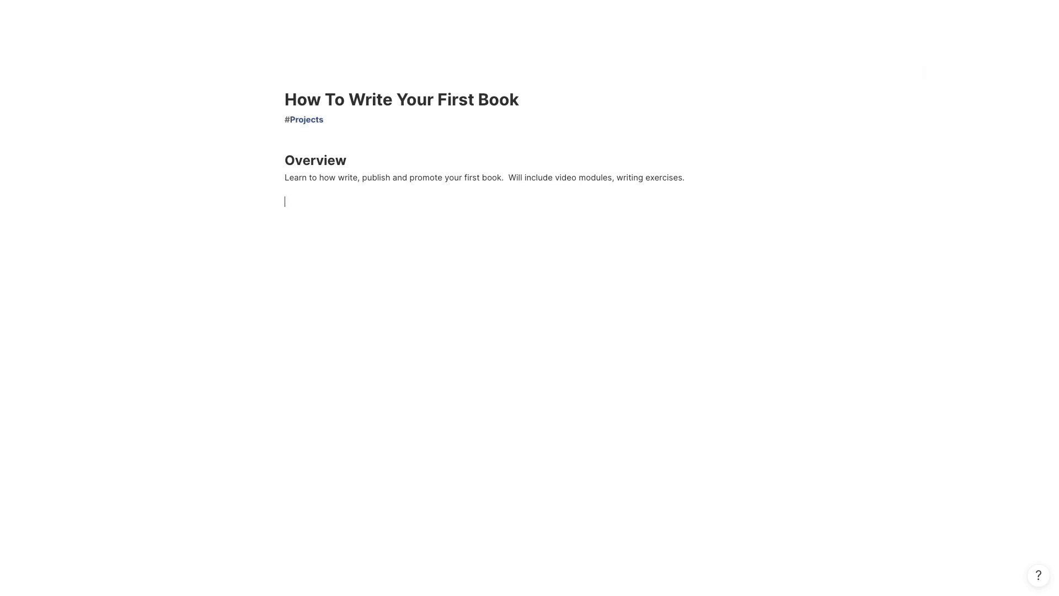
{"action": "key", "text": "Return"}
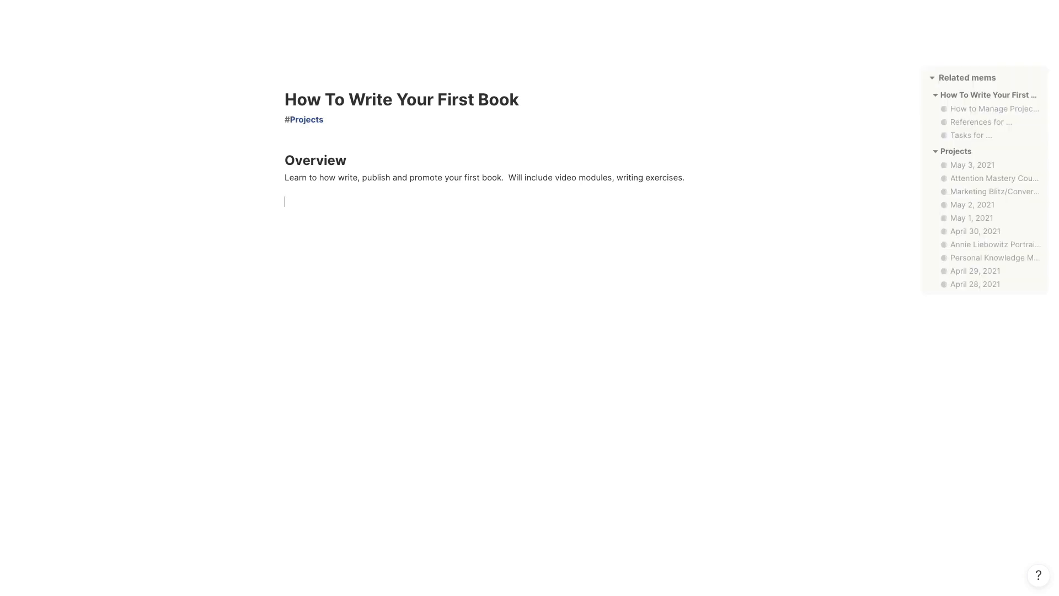
{"action": "key", "text": "BackSpace"}
{"action": "key", "text": "Up"}
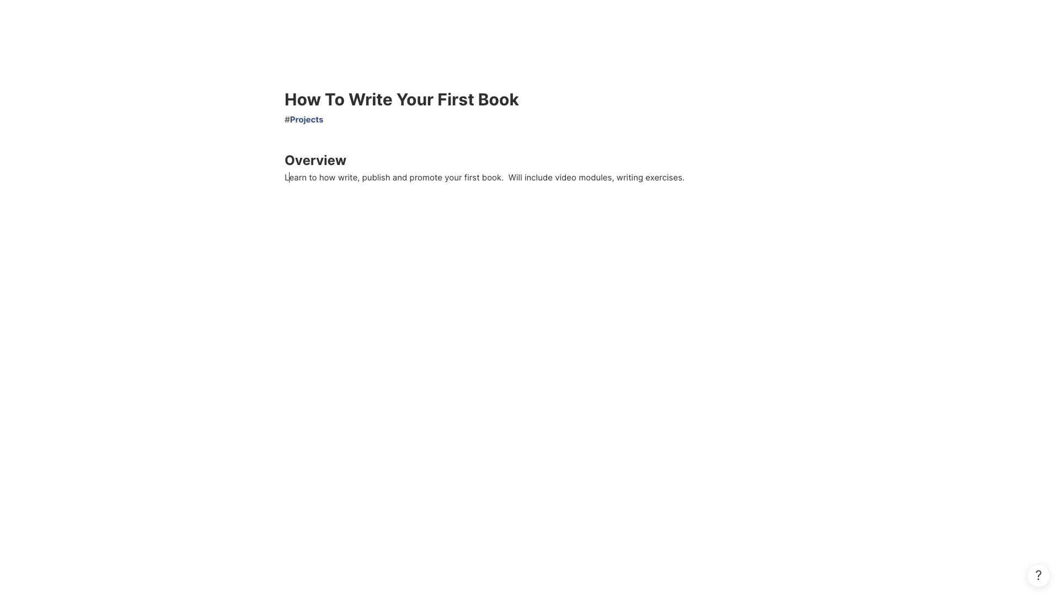
{"action": "key", "text": "Return"}
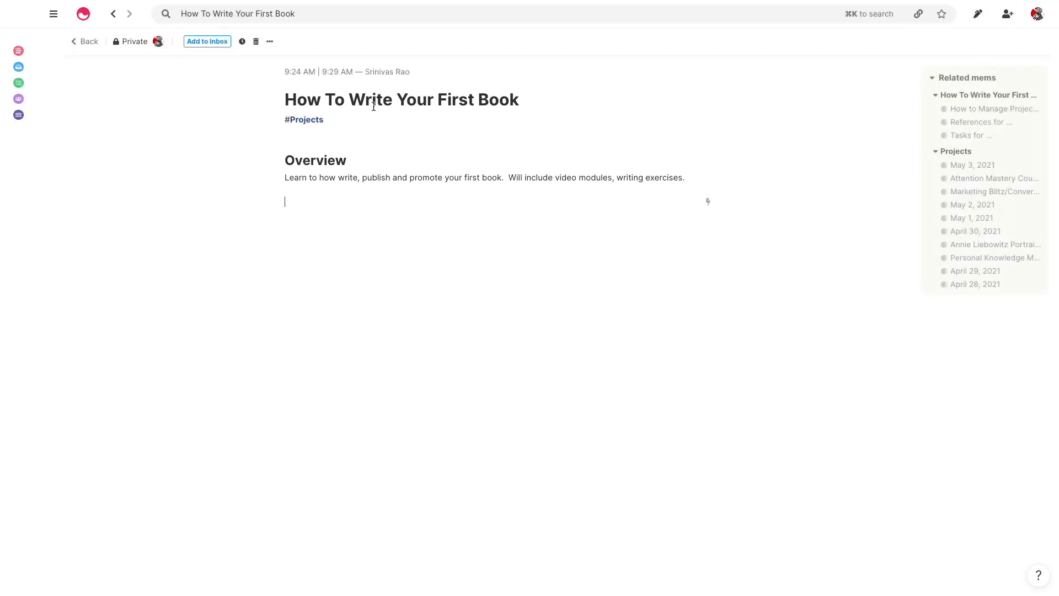
Open the Tasks mem, then its related References mem alongside it
{"action": "left_click", "coordinate": [88, 45]}
{"action": "mouse_move", "coordinate": [267, 201]}
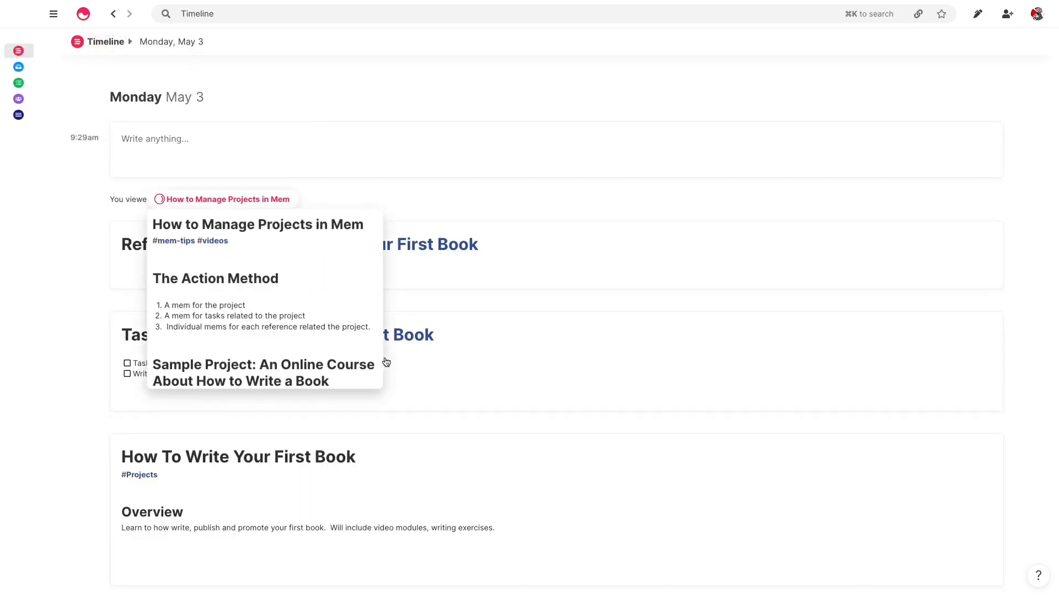
{"action": "left_click", "coordinate": [445, 365]}
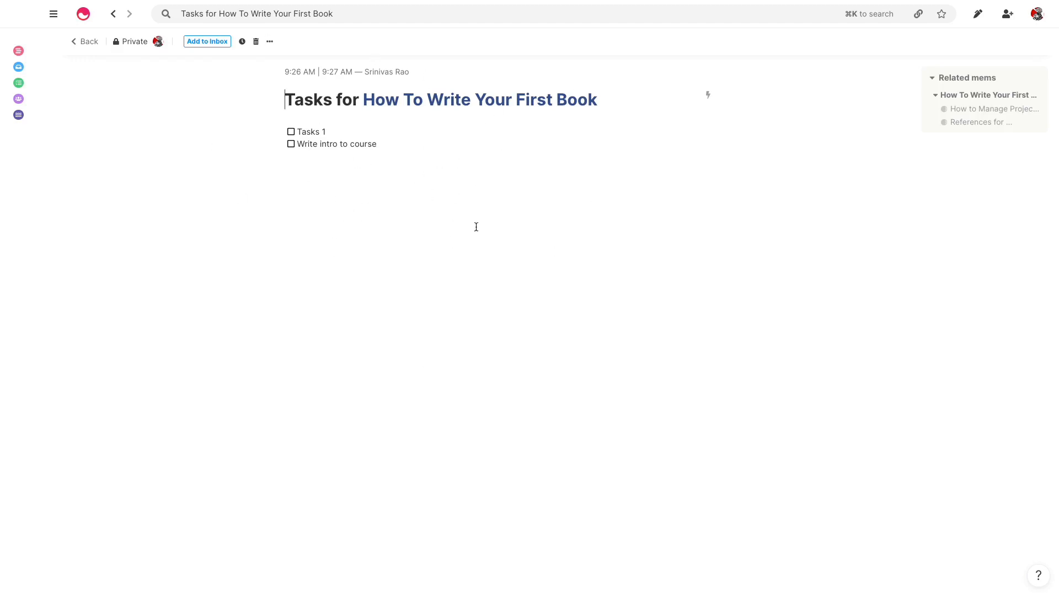
{"action": "left_click", "coordinate": [952, 98]}
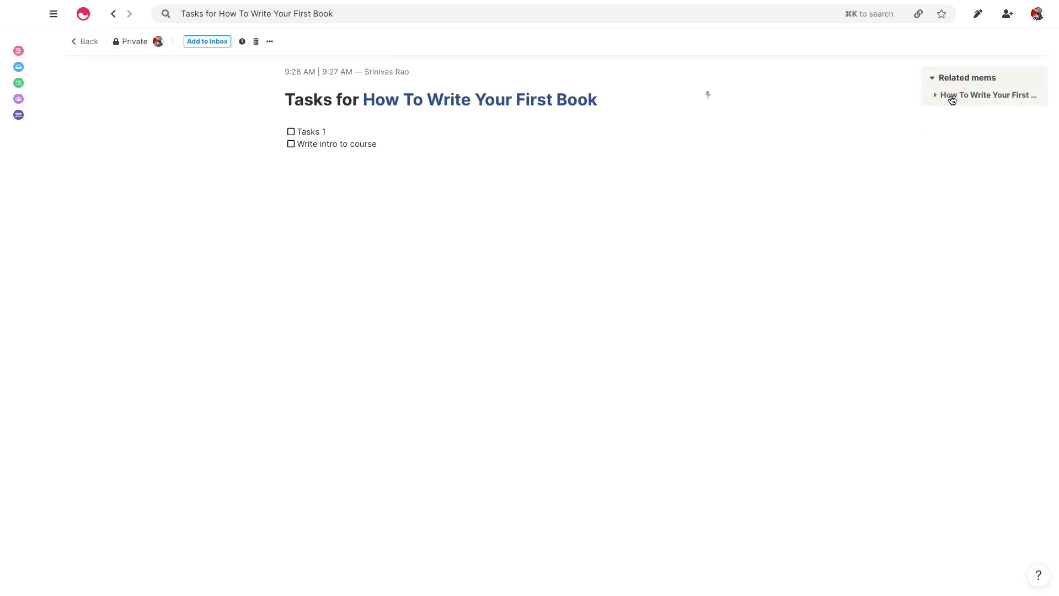
{"action": "left_click", "coordinate": [953, 119]}
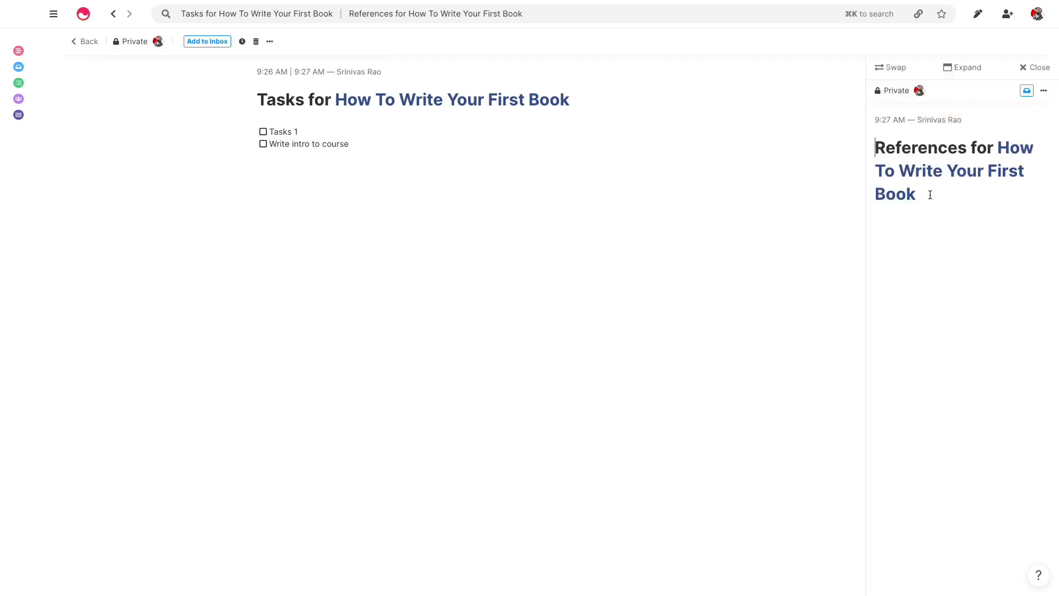
Link The Bullet Journal Method (highlights) and The Organized Mind under the References title
{"action": "left_click", "coordinate": [934, 219]}
{"action": "key", "text": "Return"}
{"action": "type", "text": "+The"}
{"action": "key", "text": "Return"}
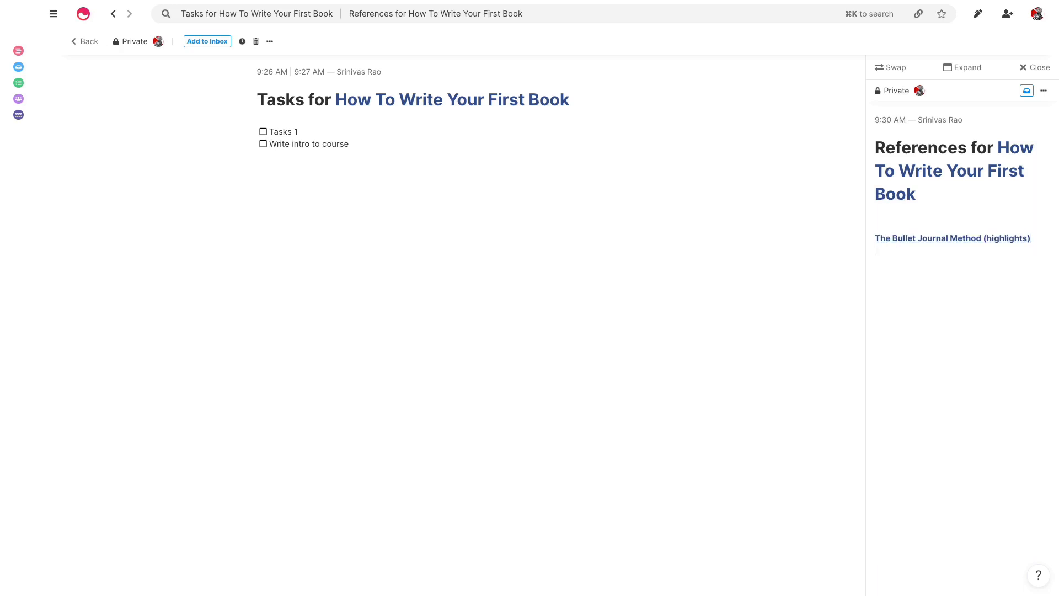
{"action": "type", "text": "+The org"}
{"action": "key", "text": "Return"}
Visit the How To Write Your First Book mem, then return to the Timeline
{"action": "left_click", "coordinate": [876, 214]}
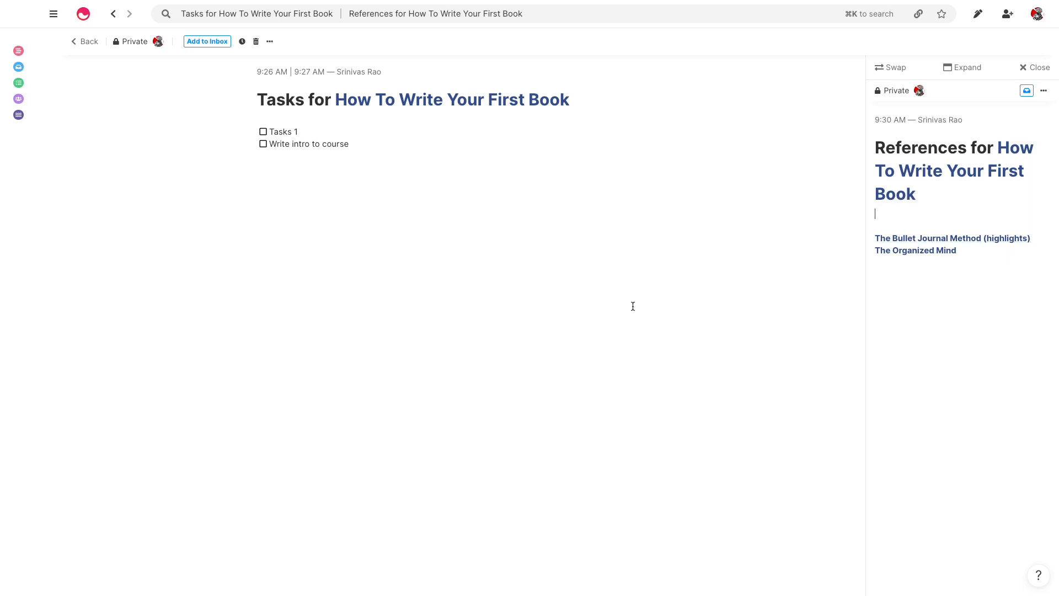
{"action": "left_click", "coordinate": [432, 105]}
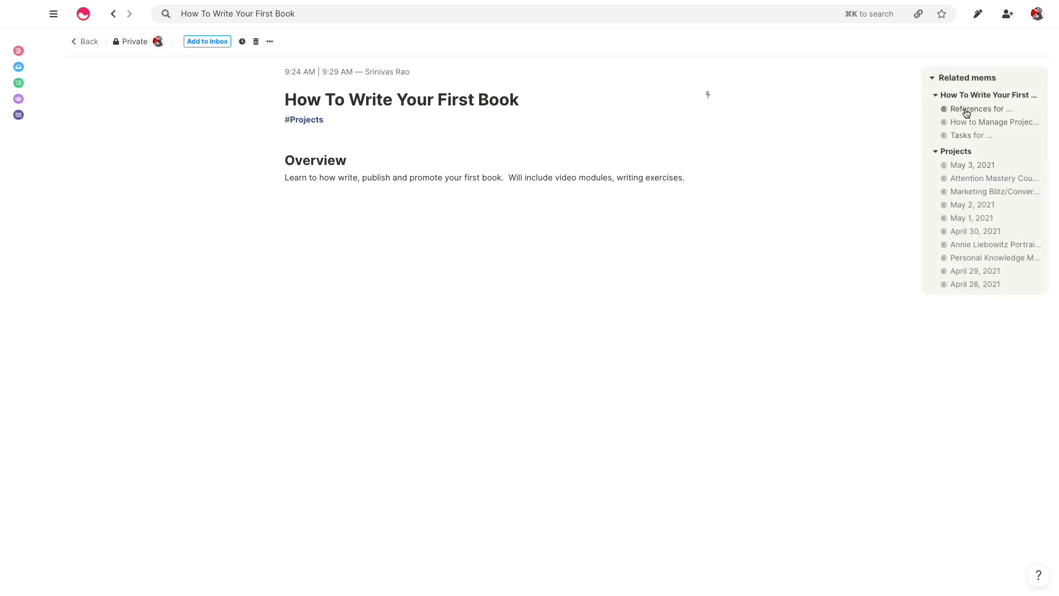
{"action": "left_click", "coordinate": [92, 43]}
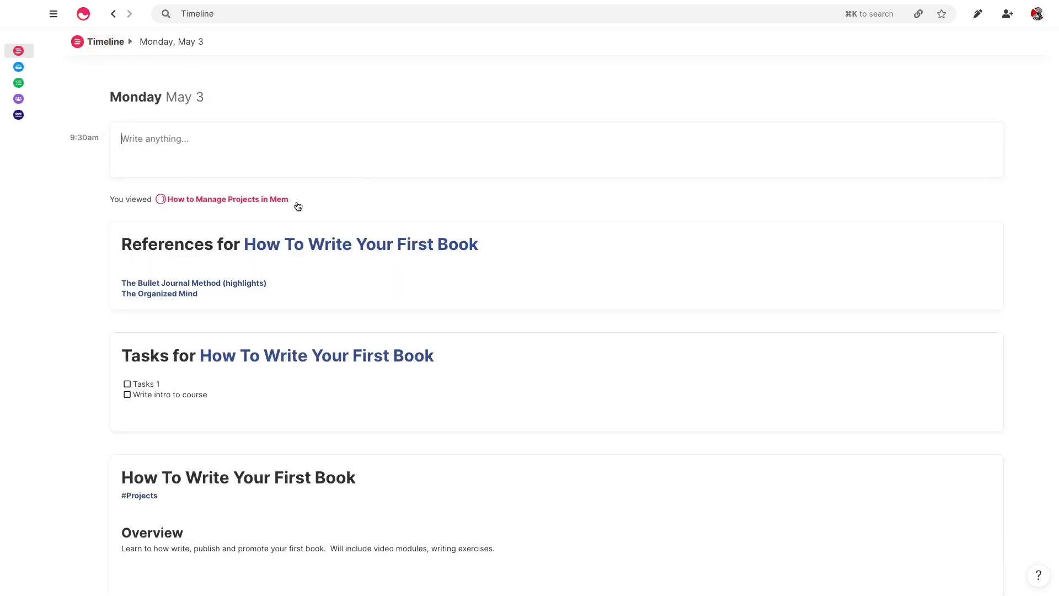
Create a mem with heading 'Backburner Items' linking How To Write Your First Book, then expand that link
{"action": "left_click", "coordinate": [250, 172]}
{"action": "type", "text": "#Back"}
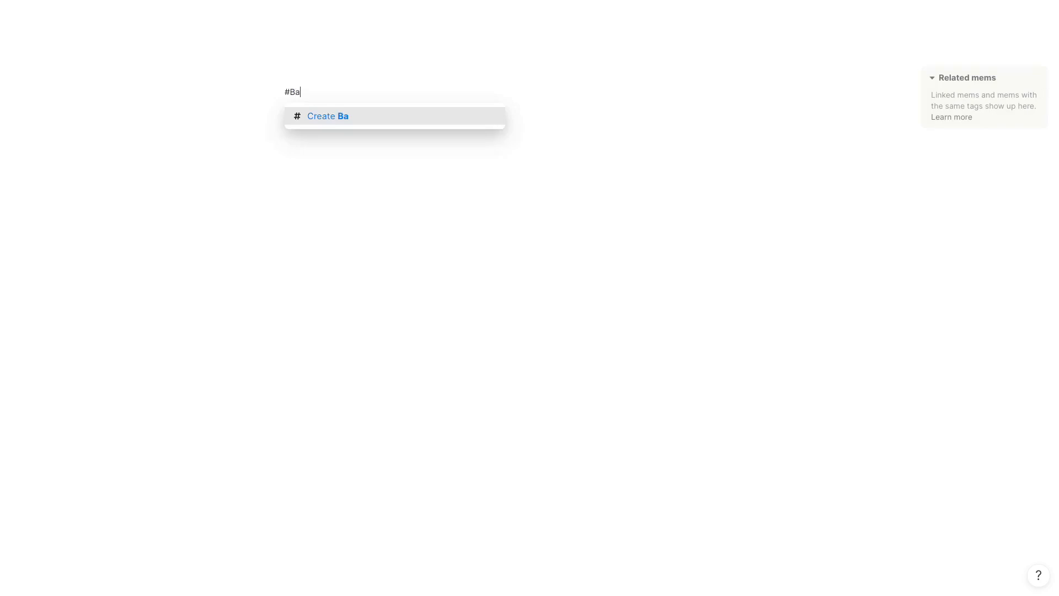
{"action": "key", "text": "BackSpace"}
{"action": "key", "text": "BackSpace"}
{"action": "key", "text": "BackSpace"}
{"action": "key", "text": "BackSpace"}
{"action": "key", "text": "BackSpace"}
{"action": "type", "text": "# "}
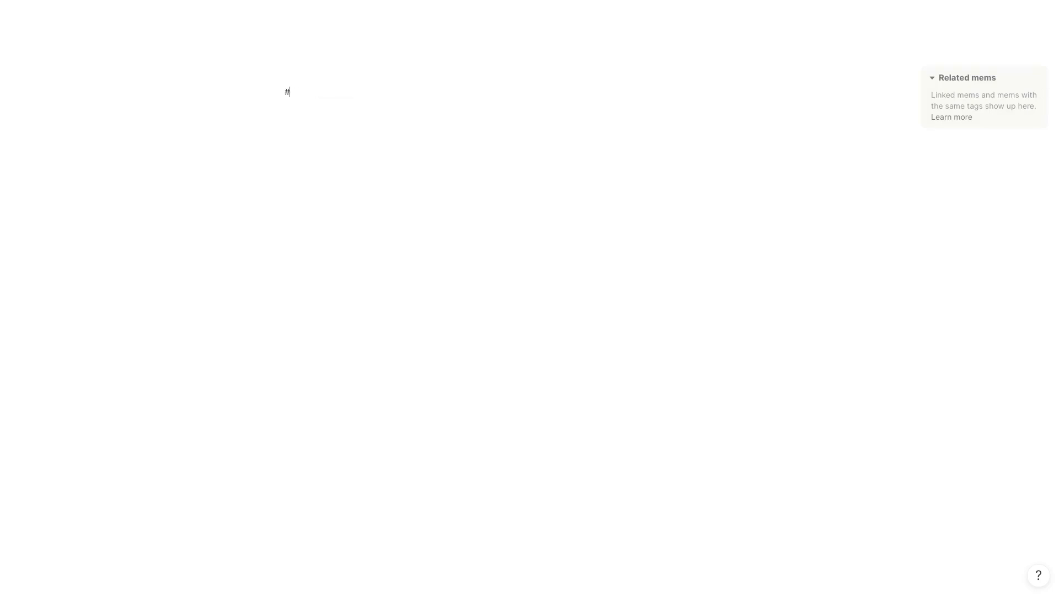
{"action": "type", "text": "Backburner "}
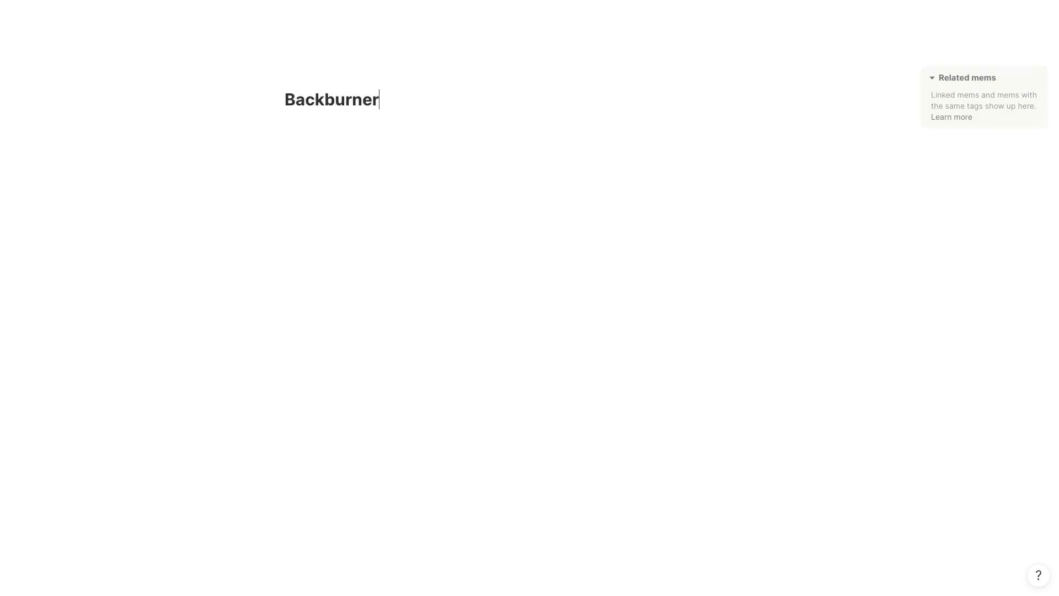
{"action": "type", "text": "Items"}
{"action": "type", "text": "How To Write Your First Book"}
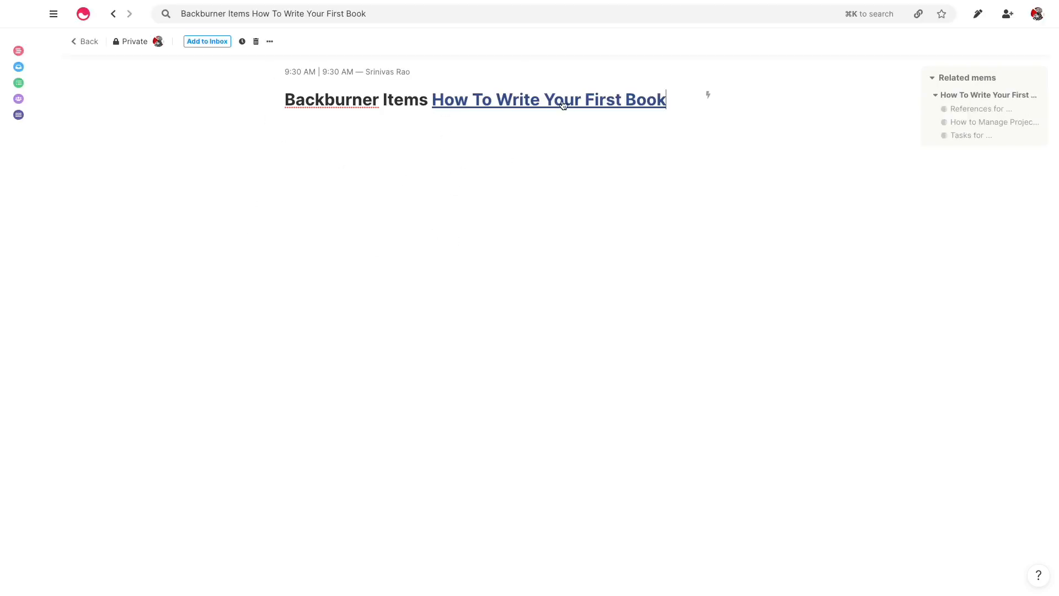
{"action": "left_click", "coordinate": [511, 103]}
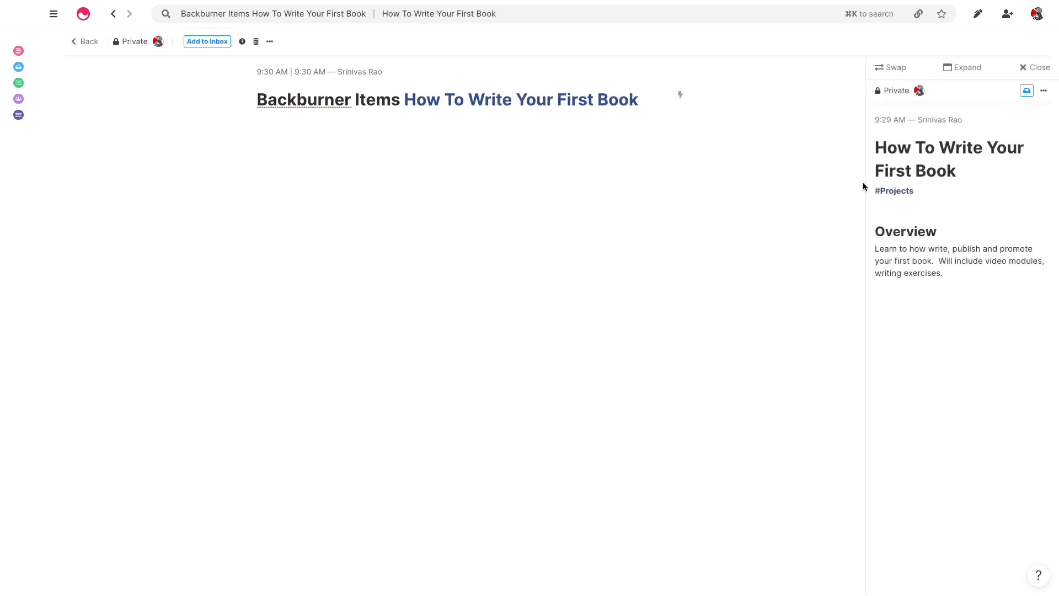
{"action": "left_click", "coordinate": [963, 75]}
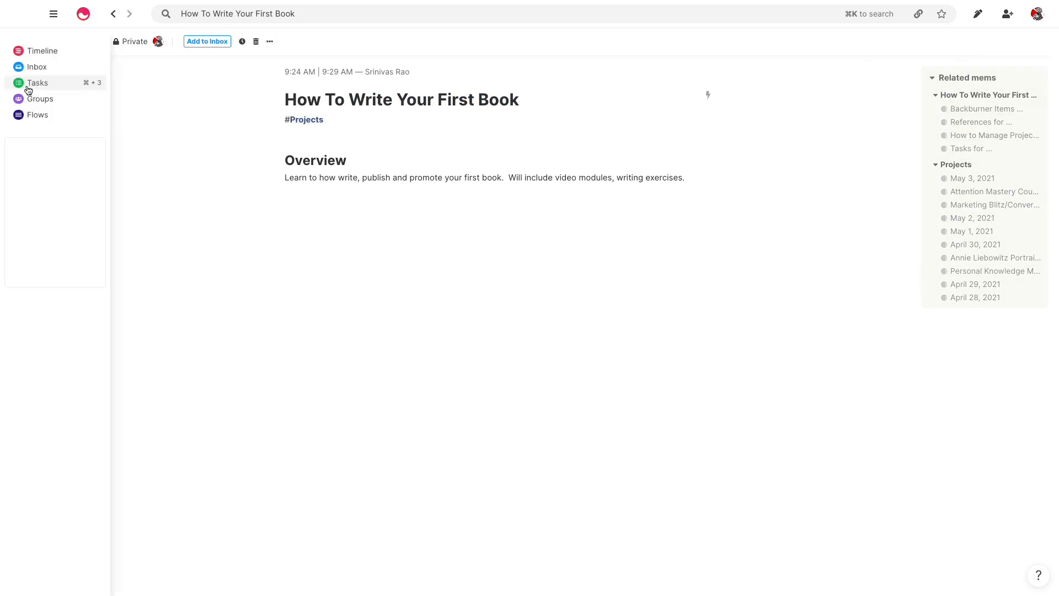
{"action": "left_click", "coordinate": [29, 88]}
{"action": "mouse_move", "coordinate": [472, 125]}
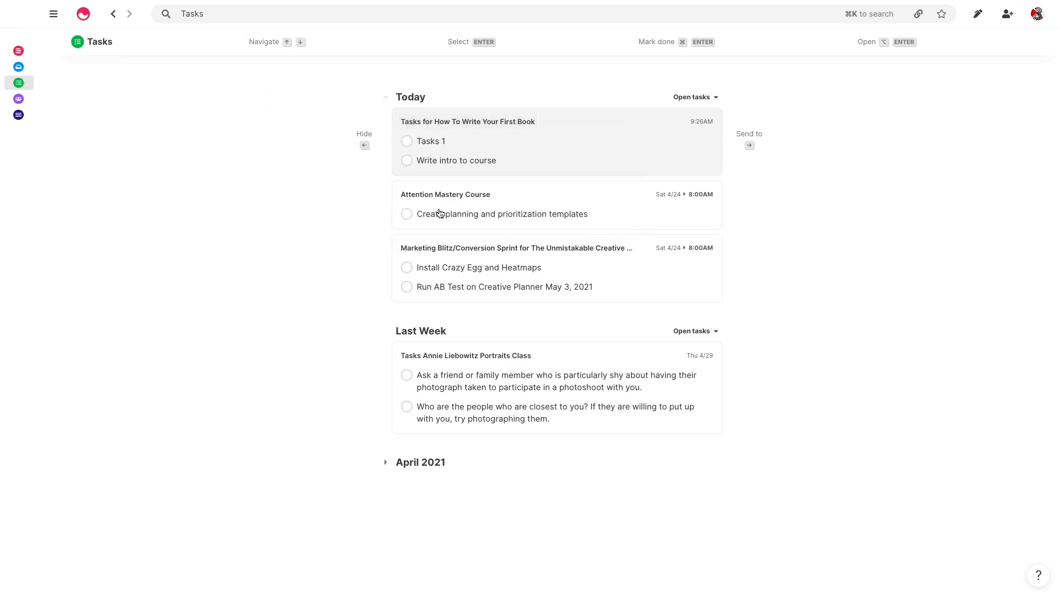
{"action": "left_click", "coordinate": [113, 14]}
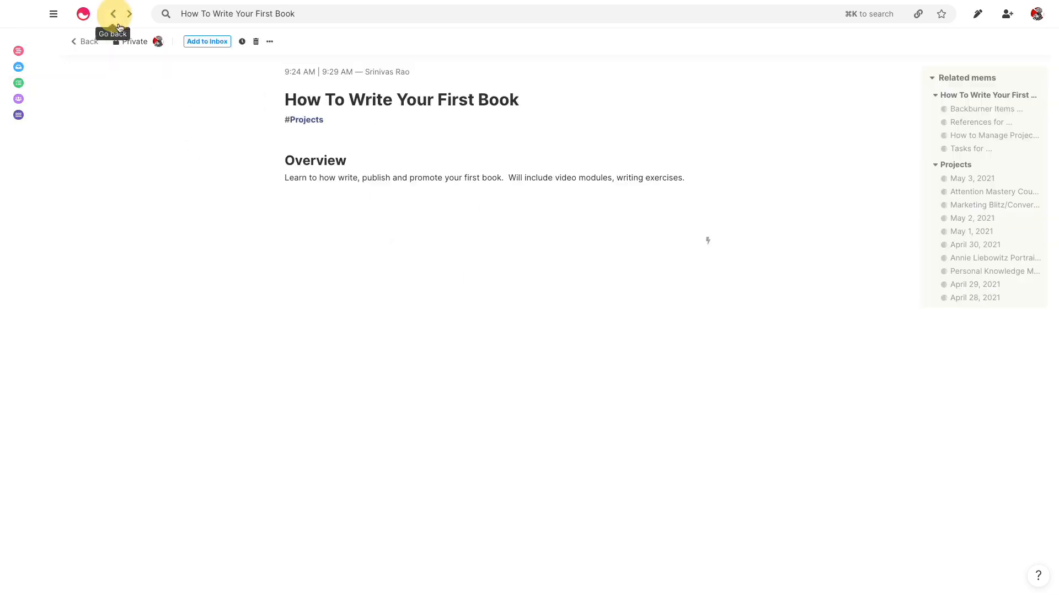
{"action": "left_click", "coordinate": [363, 218]}
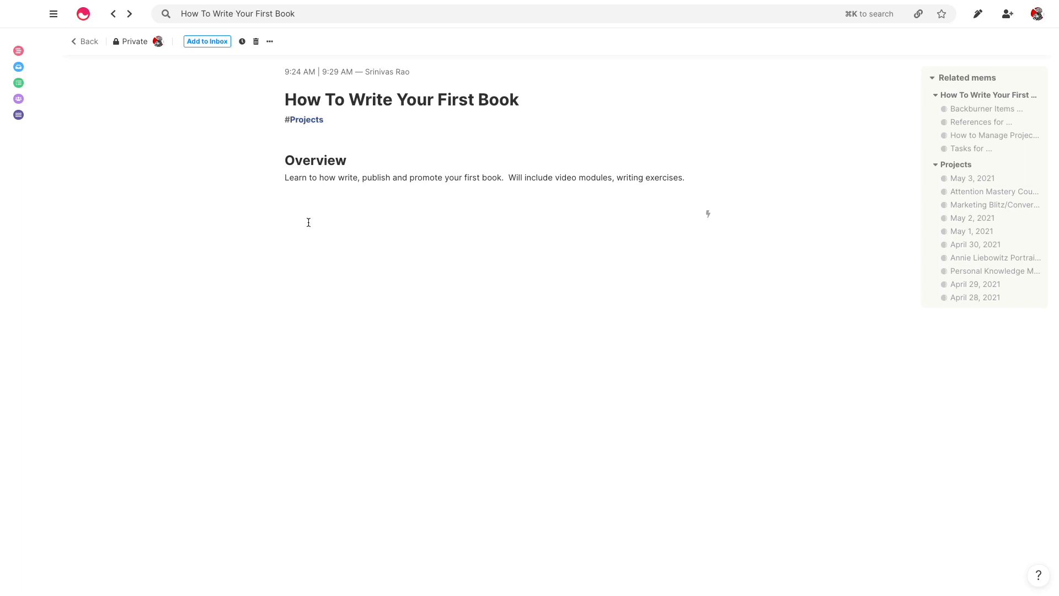
Insert +Tas, +Refer and +Back links to the Tasks, References and Backburner Items mems
{"action": "type", "text": "+Tas"}
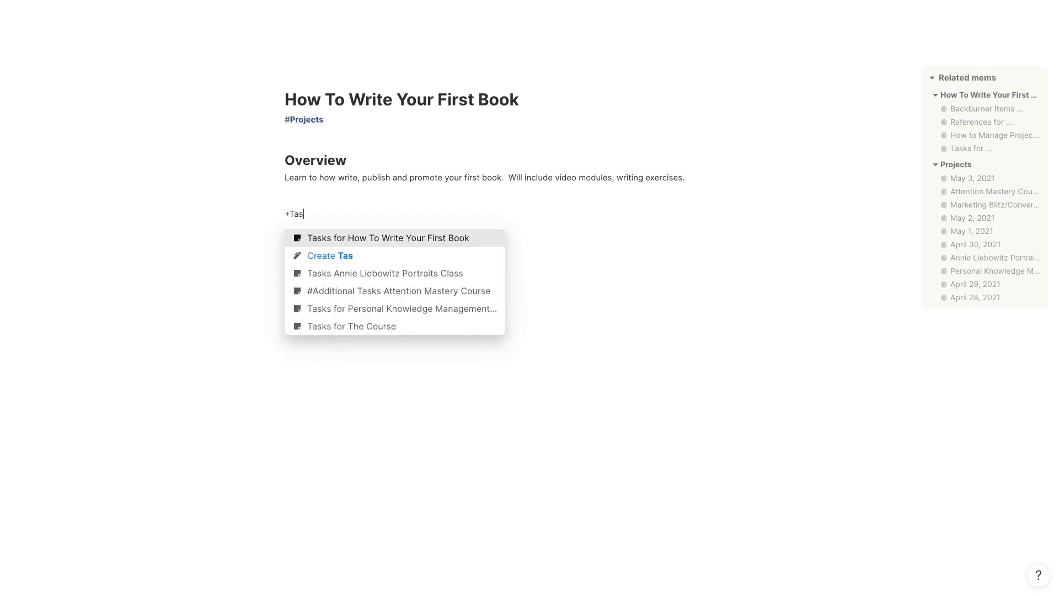
{"action": "key", "text": "Return"}
{"action": "type", "text": "+"}
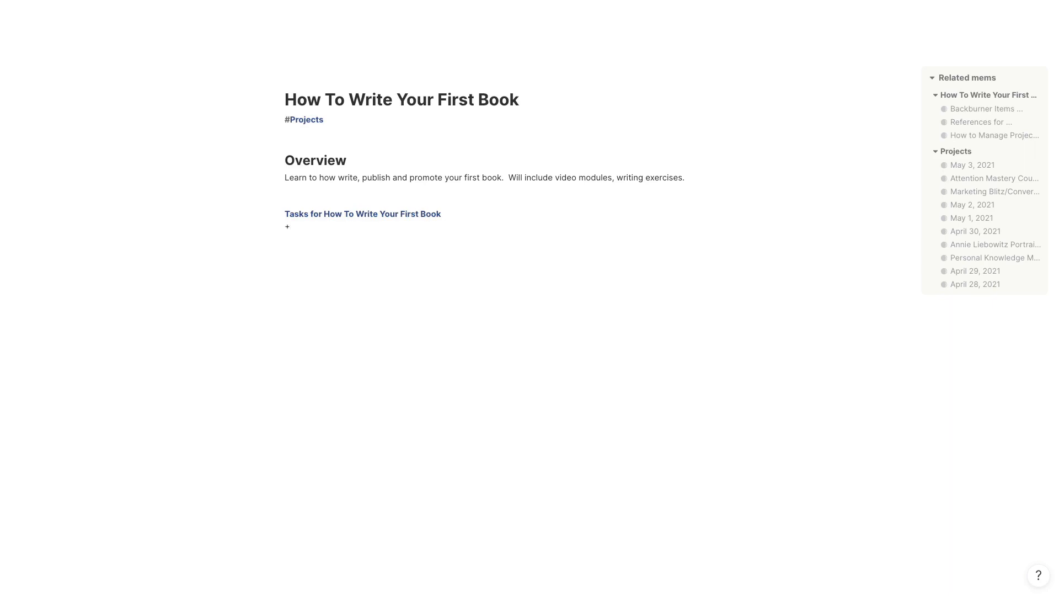
{"action": "type", "text": "Refer"}
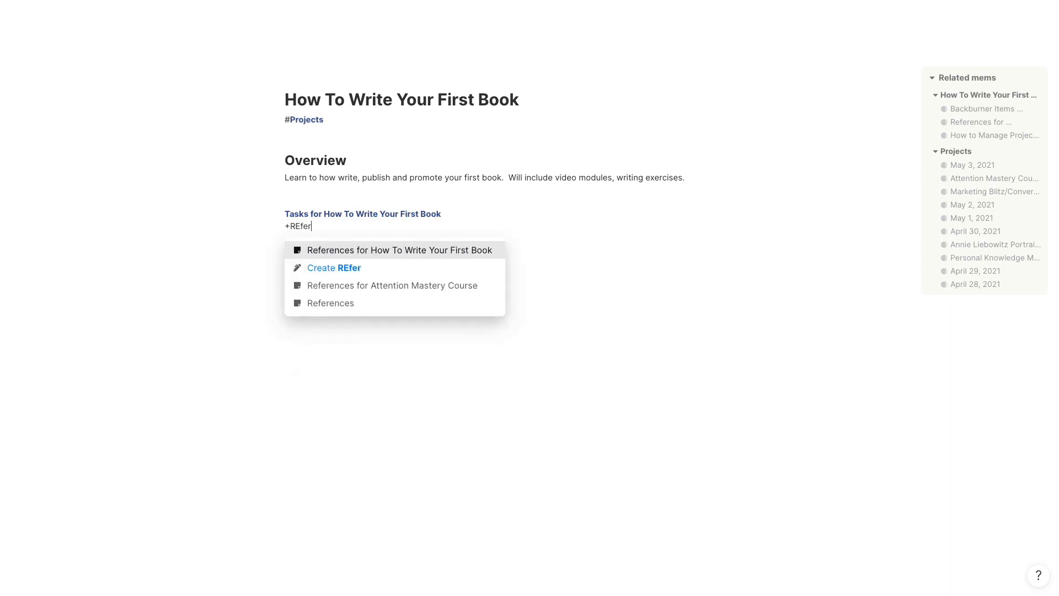
{"action": "key", "text": "Return"}
{"action": "type", "text": "+Back"}
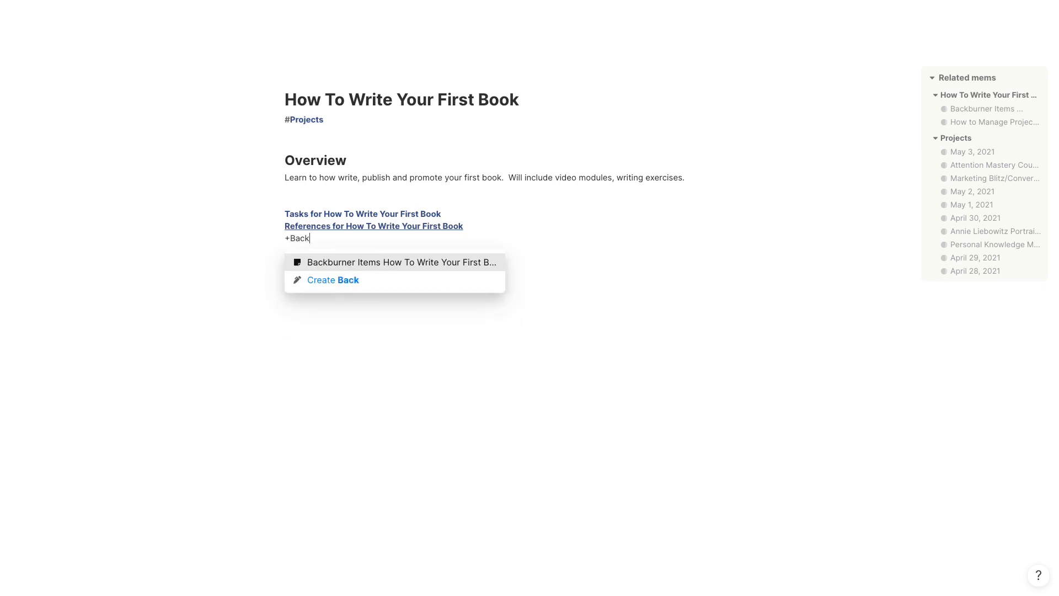
{"action": "key", "text": "Return"}
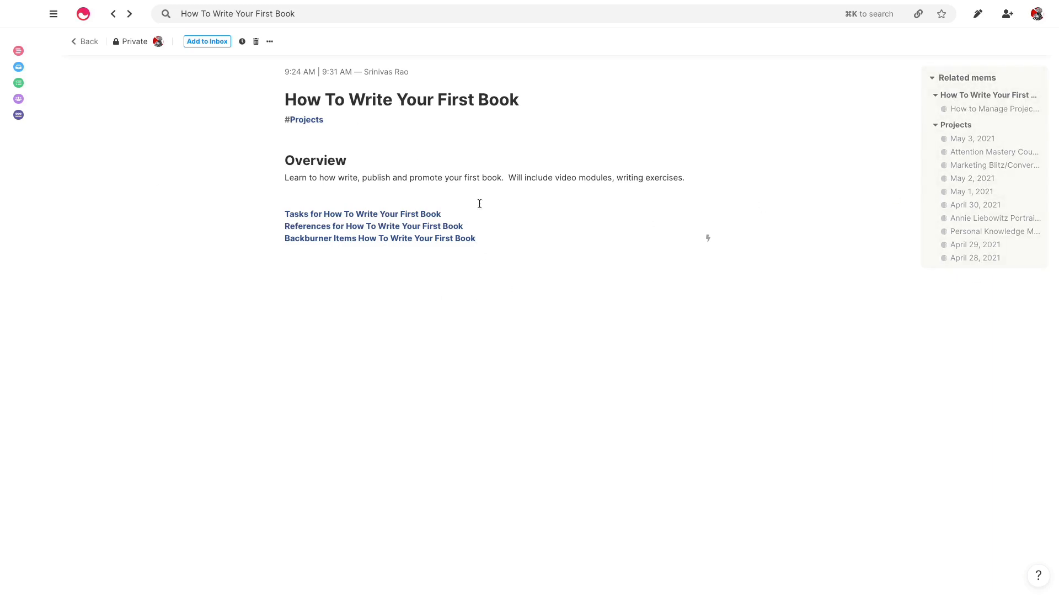
{"action": "left_click", "coordinate": [339, 196]}
Expand the #Projects tag into its full page and show its mems as a list
{"action": "left_click", "coordinate": [305, 120]}
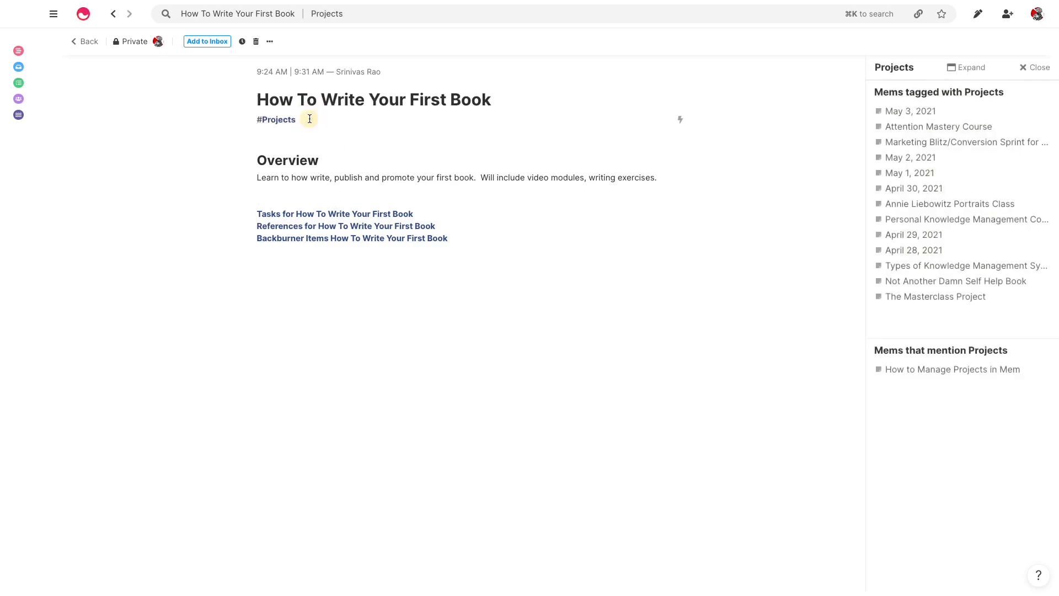
{"action": "left_click", "coordinate": [972, 73]}
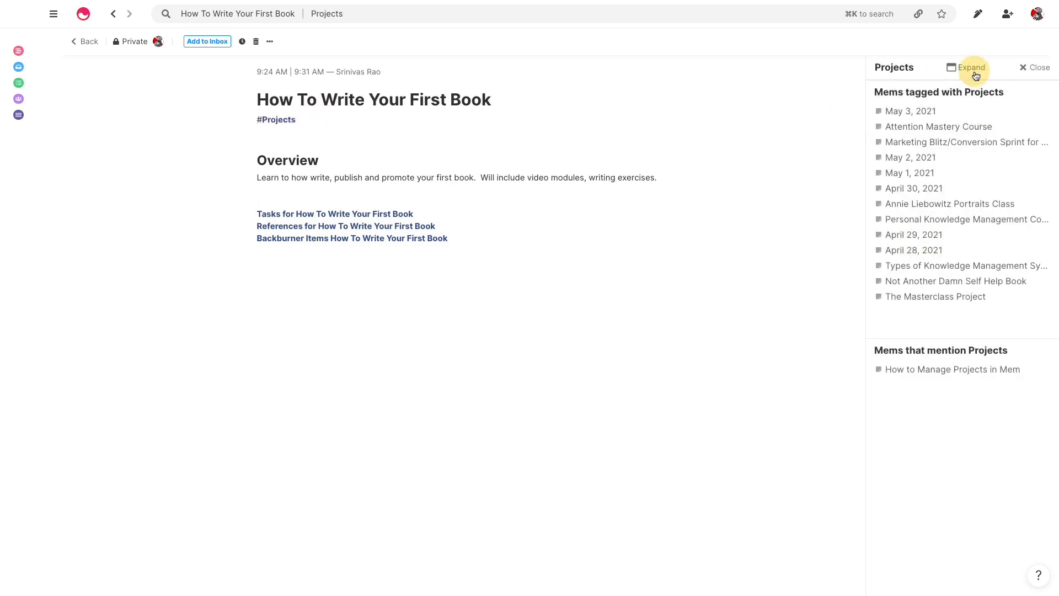
{"action": "left_click", "coordinate": [197, 42]}
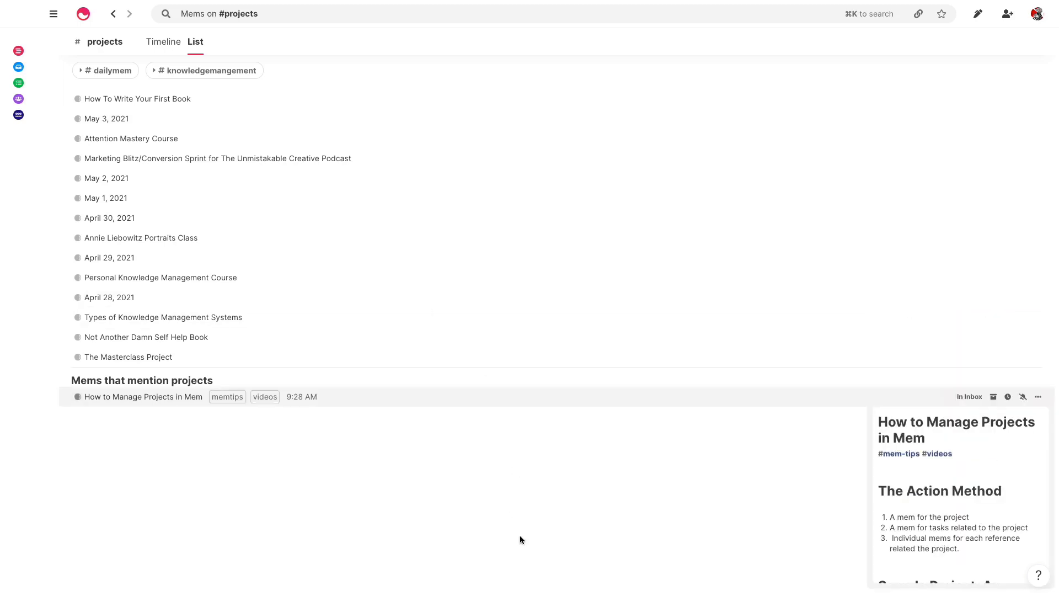
{"action": "mouse_move", "coordinate": [690, 1]}
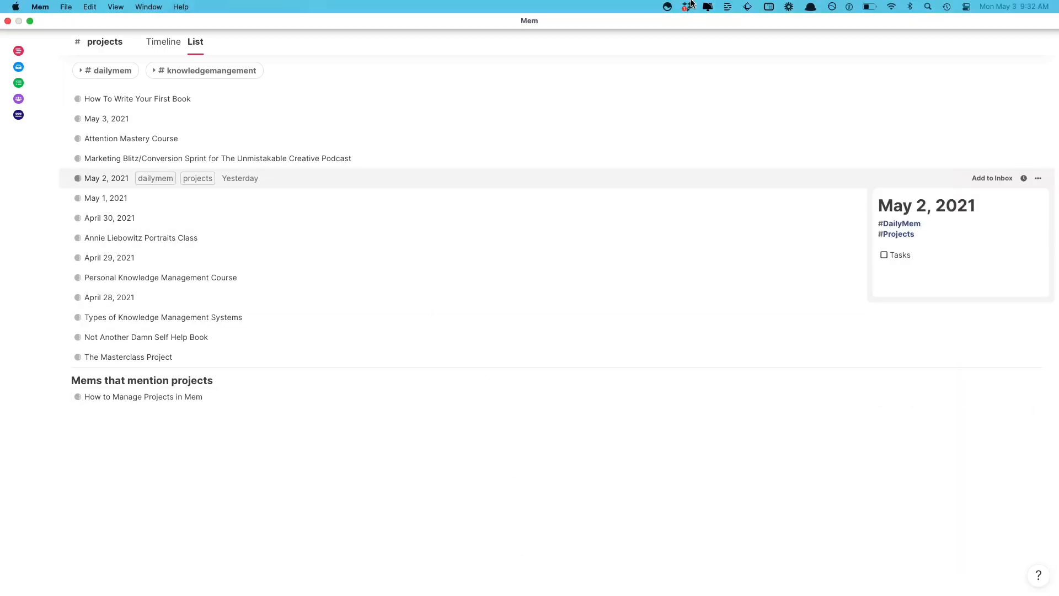